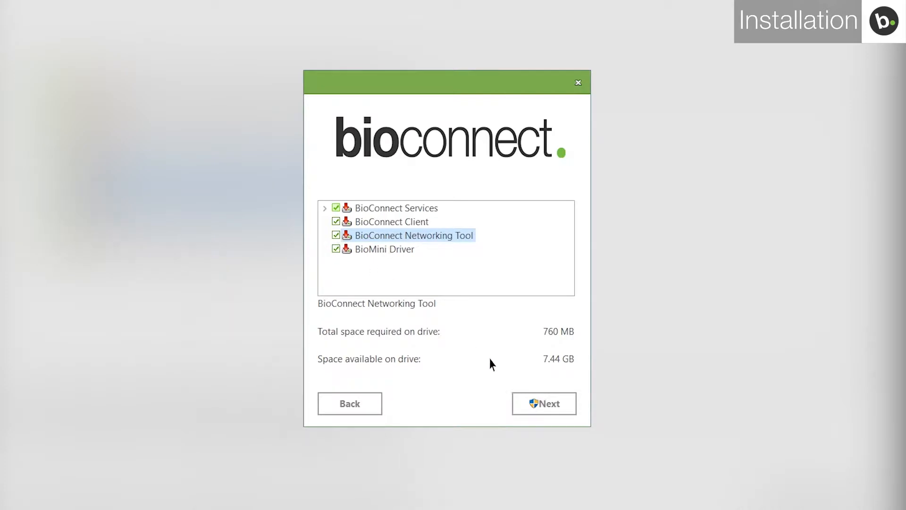
- Install BioConnect, launch it, and advance through the Welcome and Version Updates pages
click(545, 403)
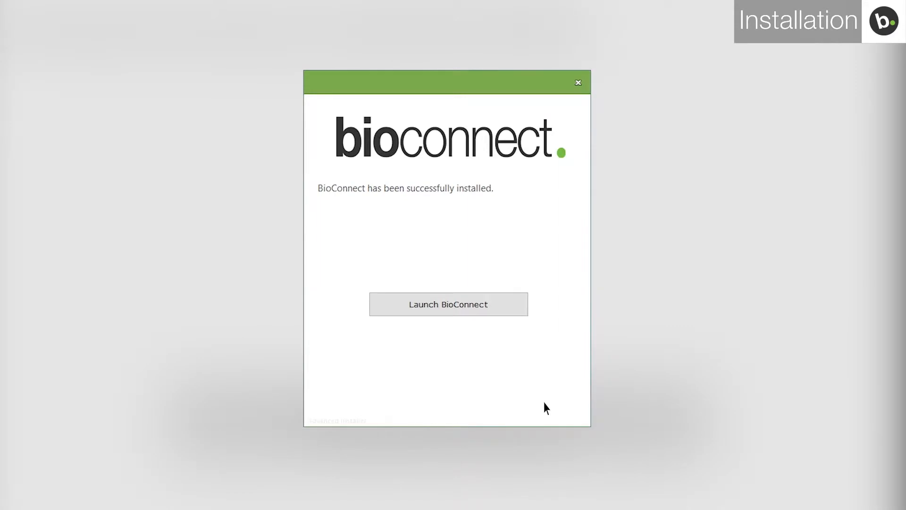
click(486, 306)
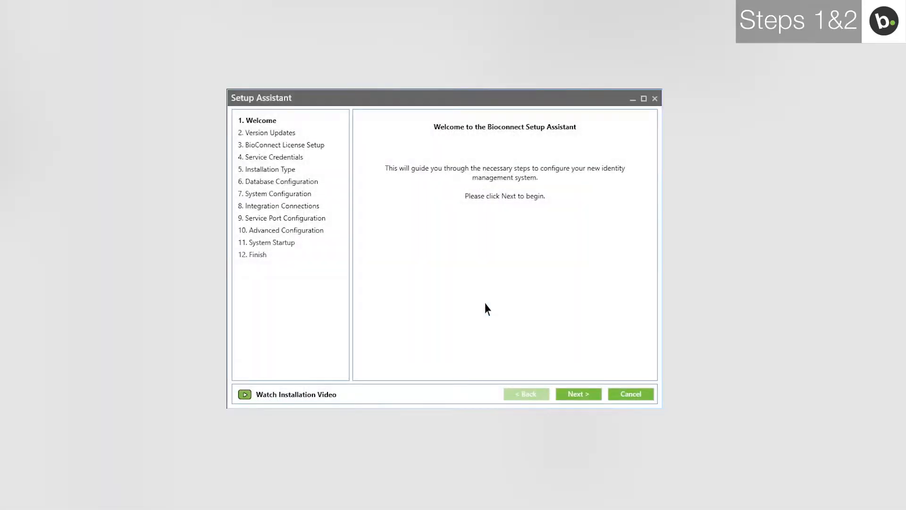
click(578, 394)
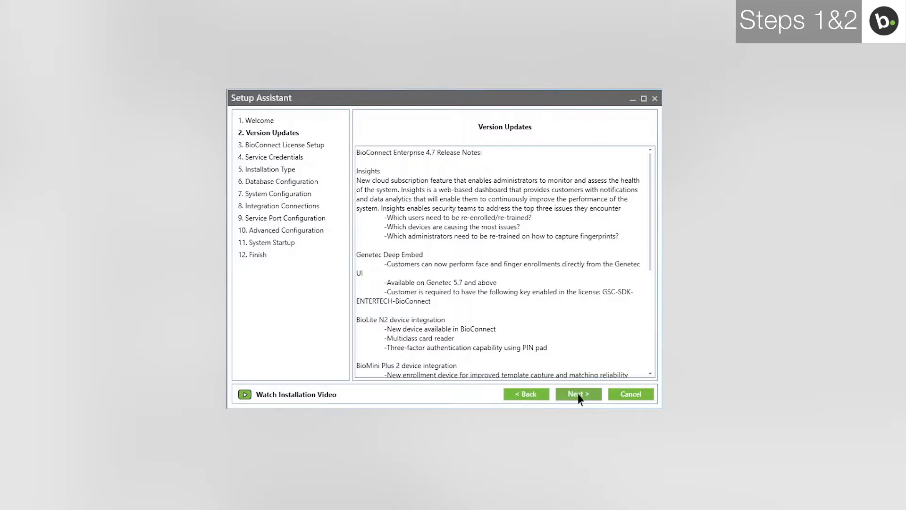
click(579, 394)
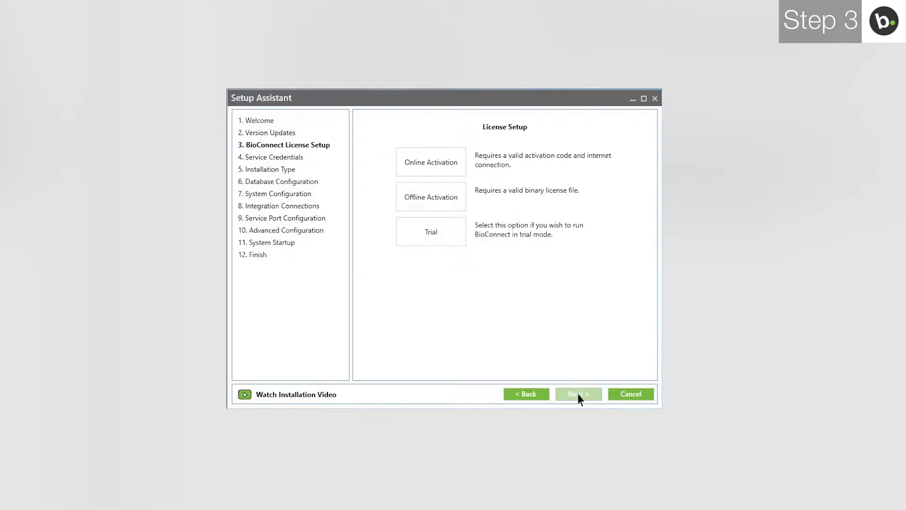
- Create a BioConnect trial license and continue to Service Credentials
click(447, 230)
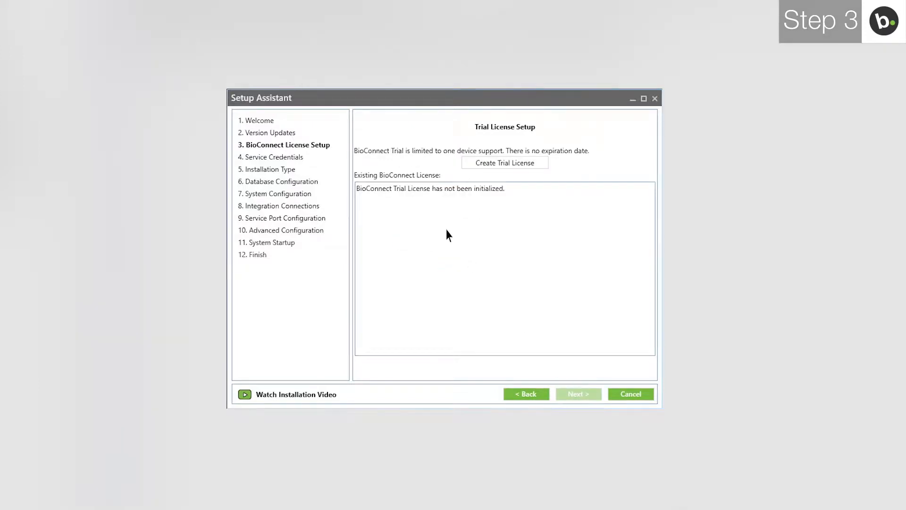
click(474, 165)
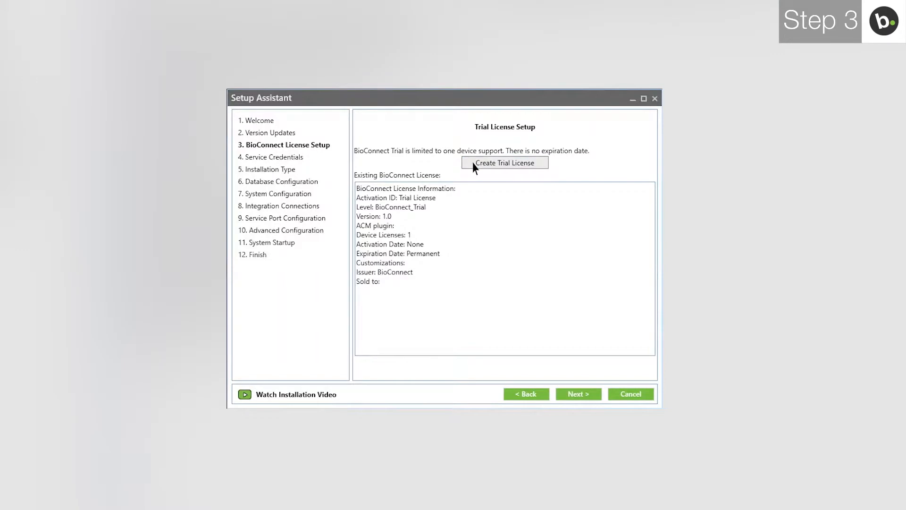
click(579, 397)
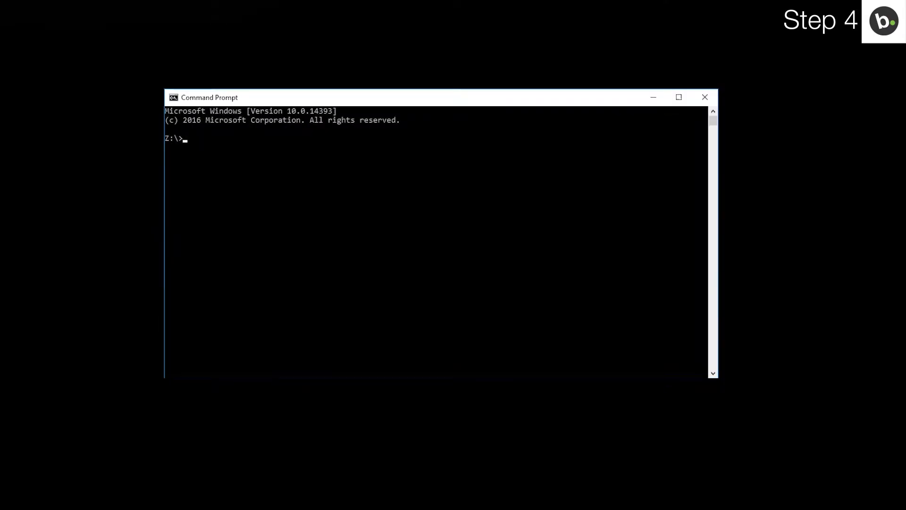
- Look up the Windows account with whoami, log that account in for the services, and continue
text(whoami)
key(Return)
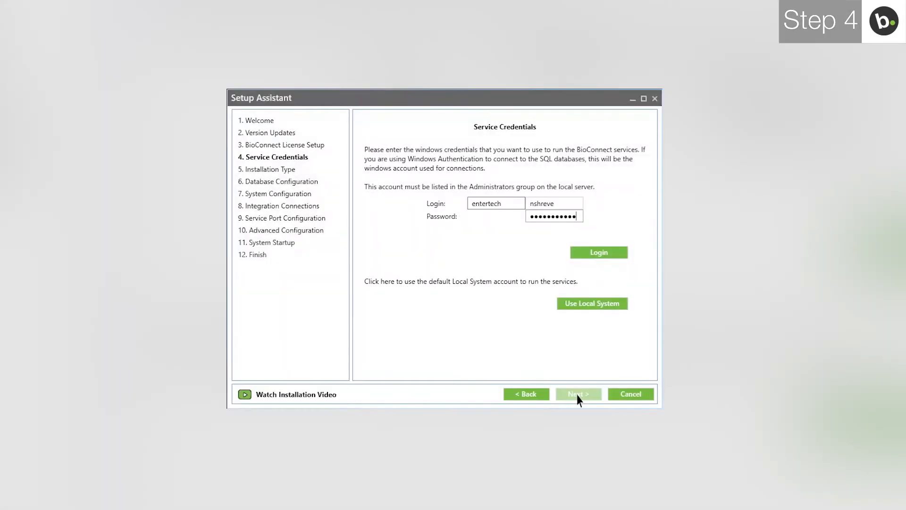
click(593, 257)
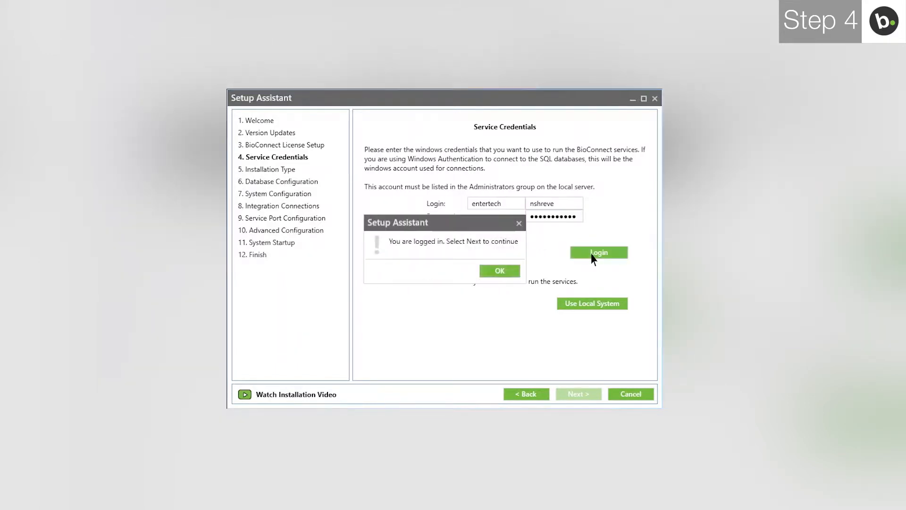
click(499, 271)
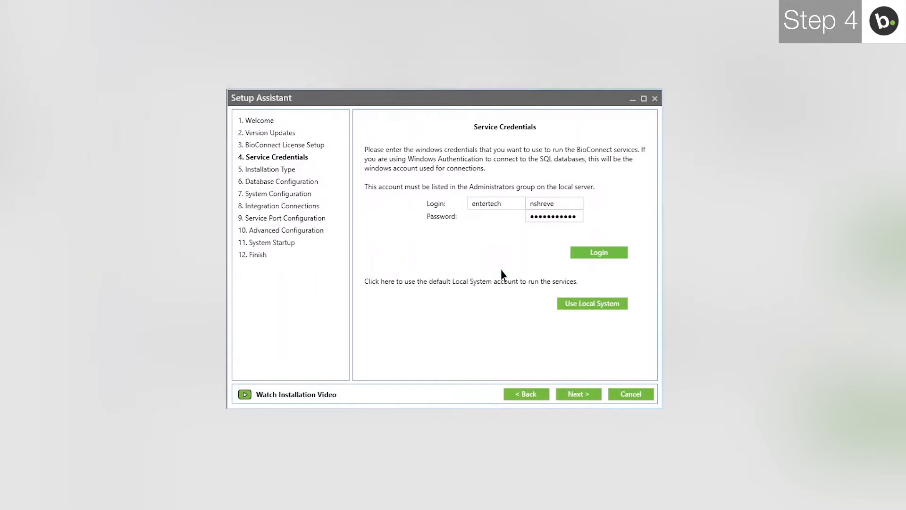
click(580, 394)
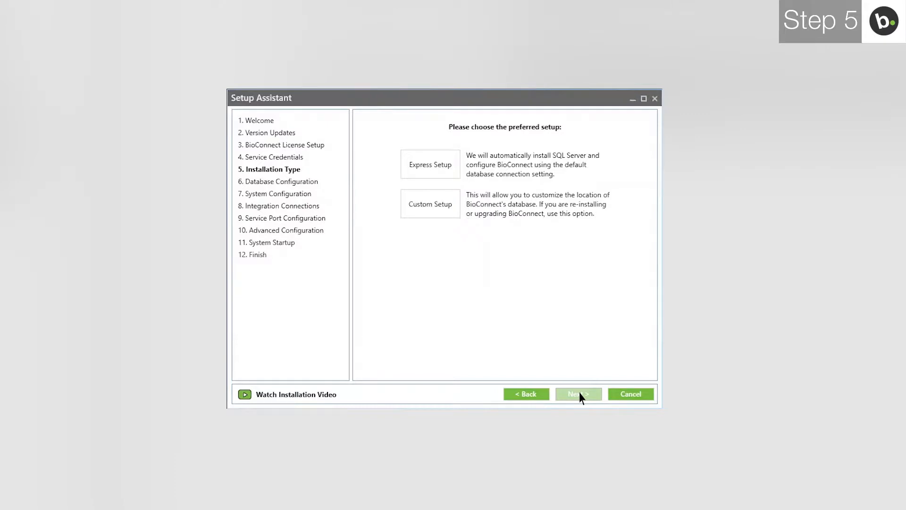
- Choose Custom Setup on the Installation Type page
click(430, 204)
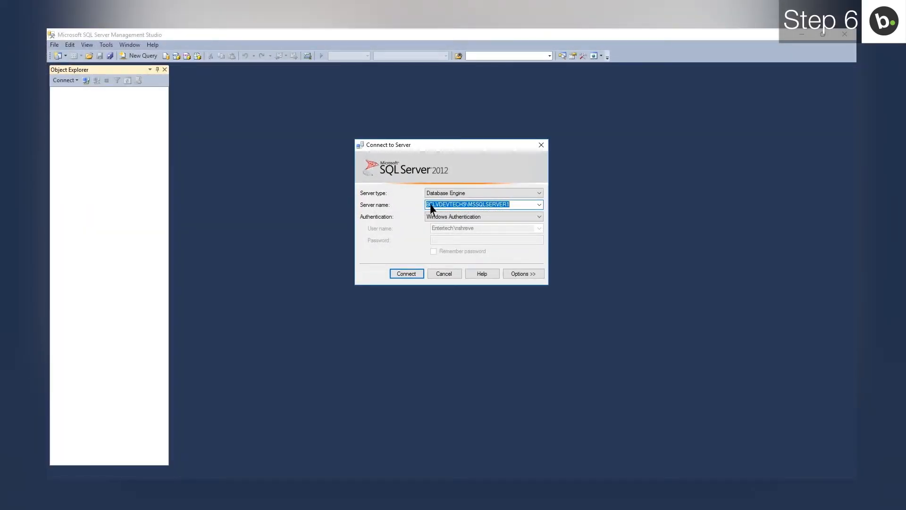
- Connect SSMS to BCLVDEVTECH9\BIOCONNECT and open that server's Properties
click(539, 205)
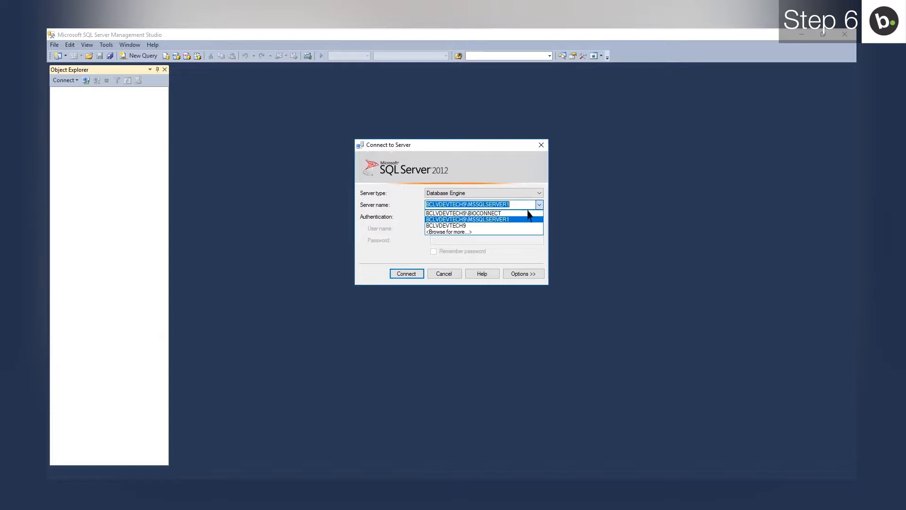
click(522, 213)
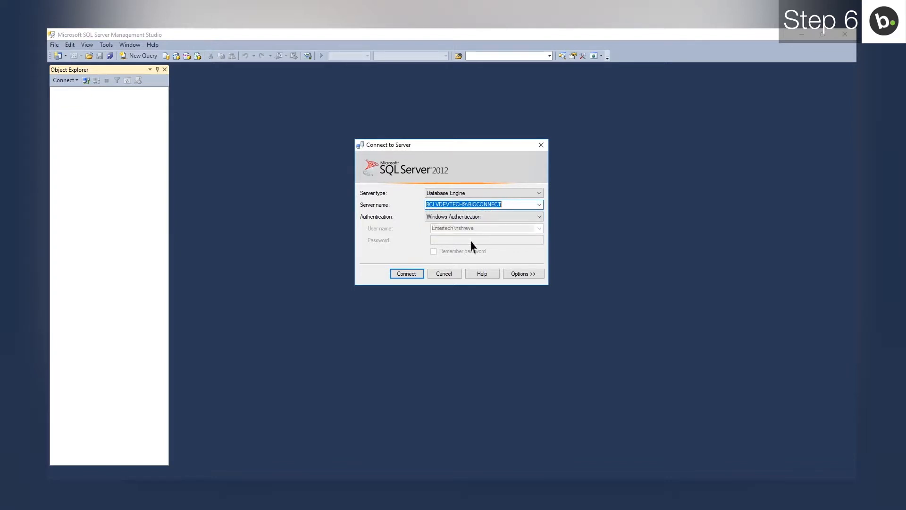
click(408, 276)
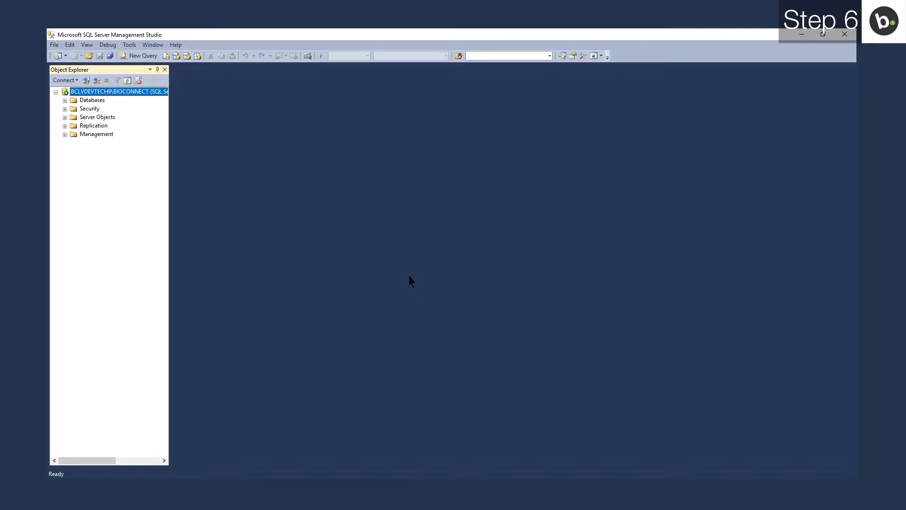
right_click(163, 93)
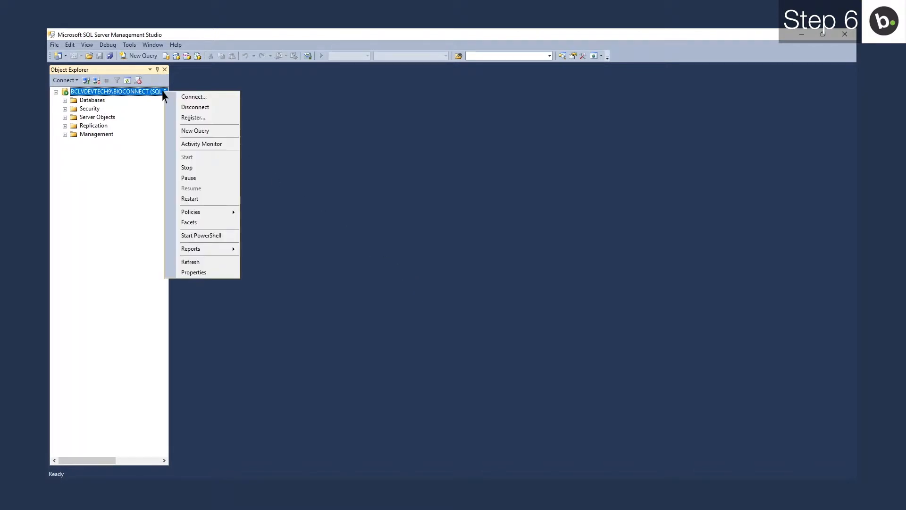
click(192, 273)
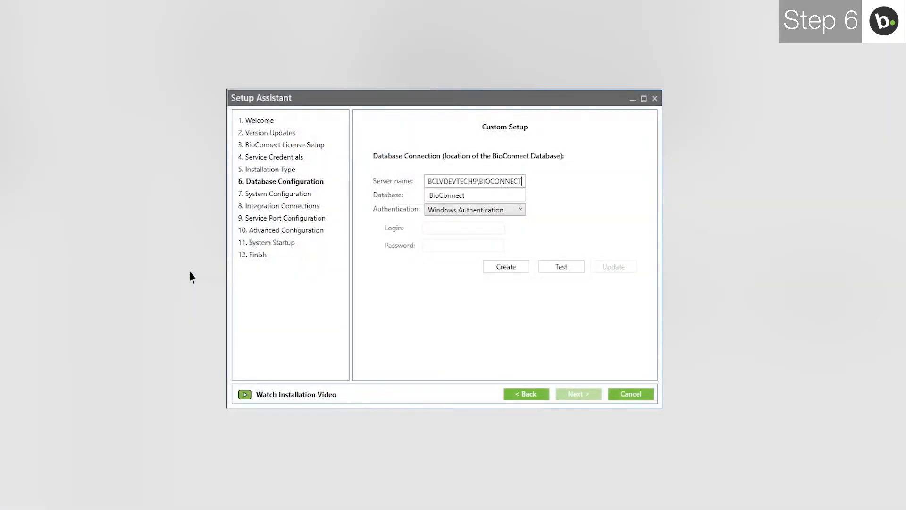
- Create a new database named BioConnect5
click(445, 195)
text(5)
click(496, 269)
- Test the BioConnect5 connection, save the updated connection string, and move on to system configuration
click(563, 267)
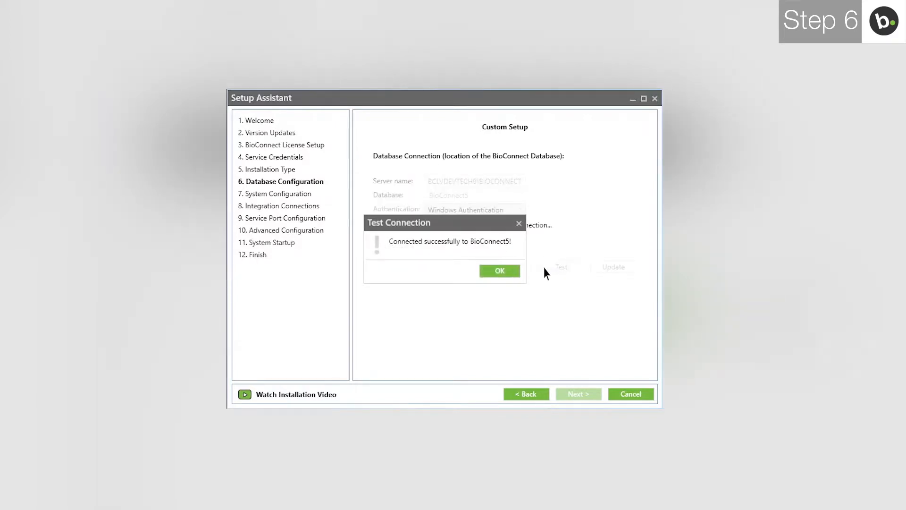
click(501, 271)
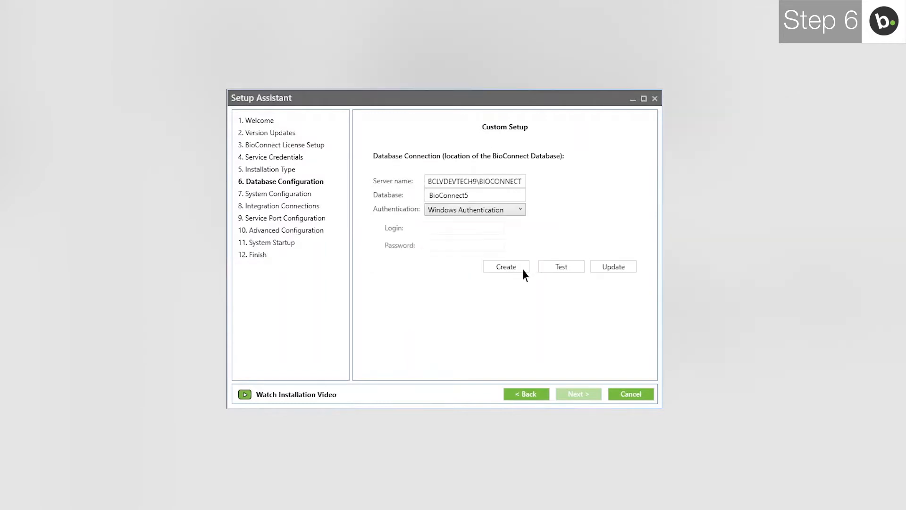
click(603, 267)
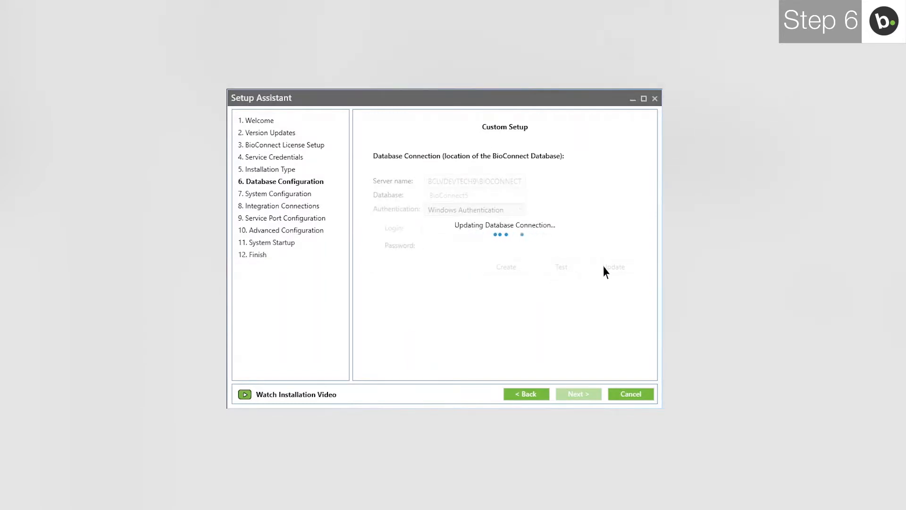
click(518, 273)
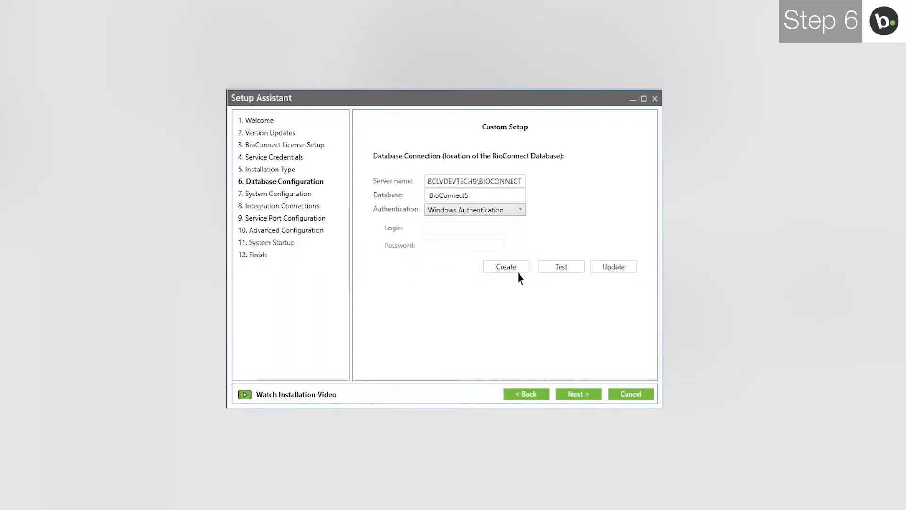
click(575, 395)
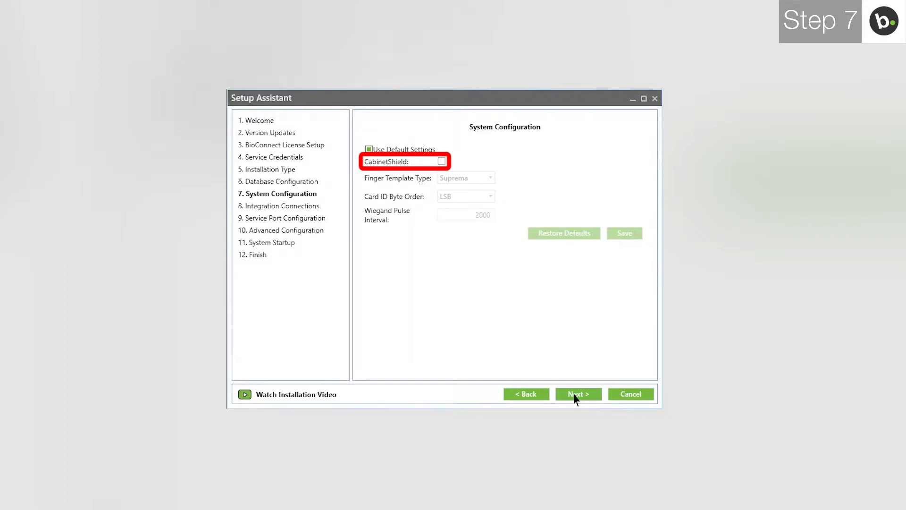
- Select Keyscan Aurora as the ACM and continue to Integration Connections
click(576, 395)
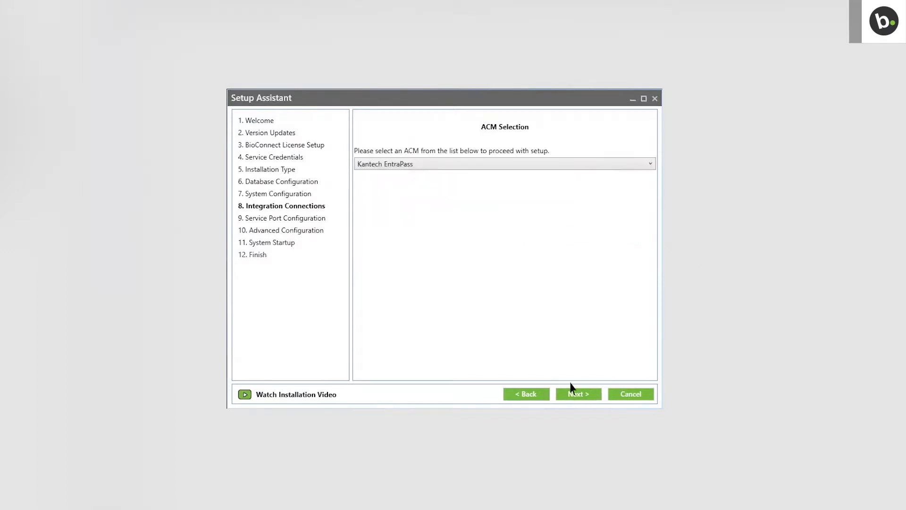
click(503, 164)
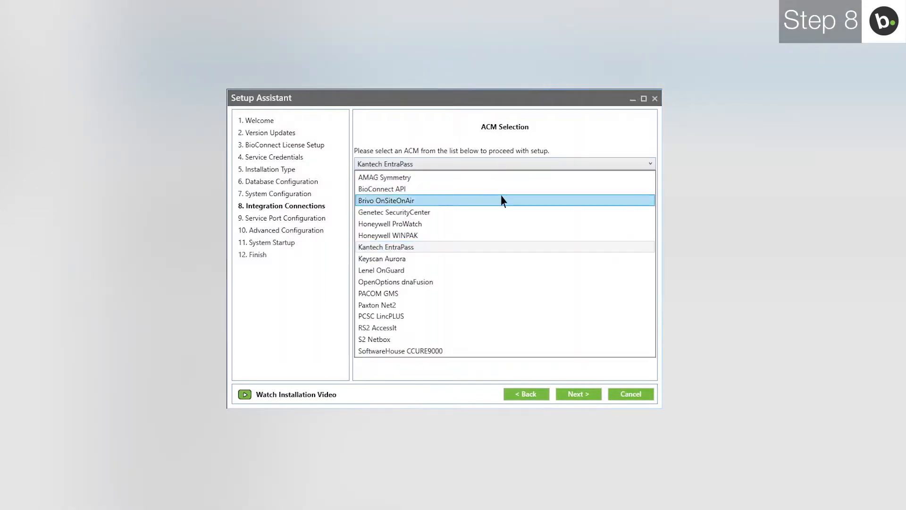
click(502, 259)
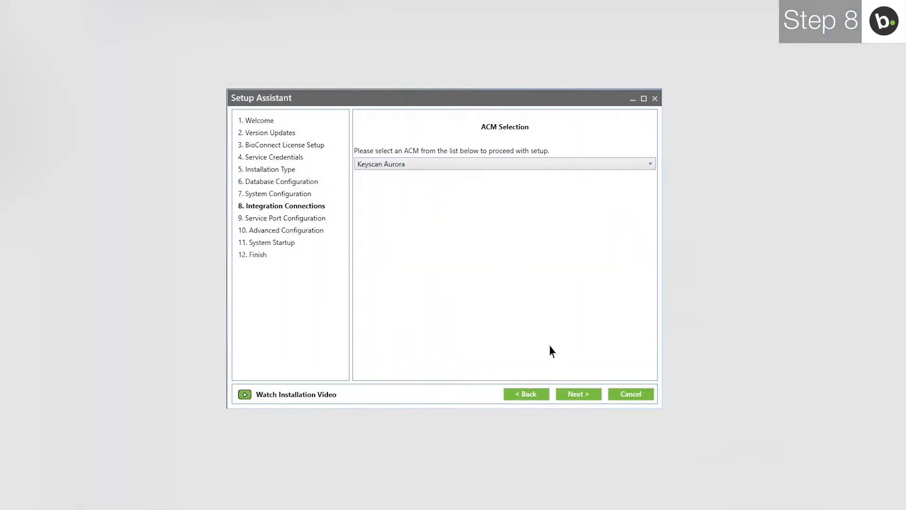
click(577, 395)
- Enter server name BCLVDEVKEYSCAN and the Aurora login username and password
click(451, 213)
text(BCLVDEVKEYSCAN)
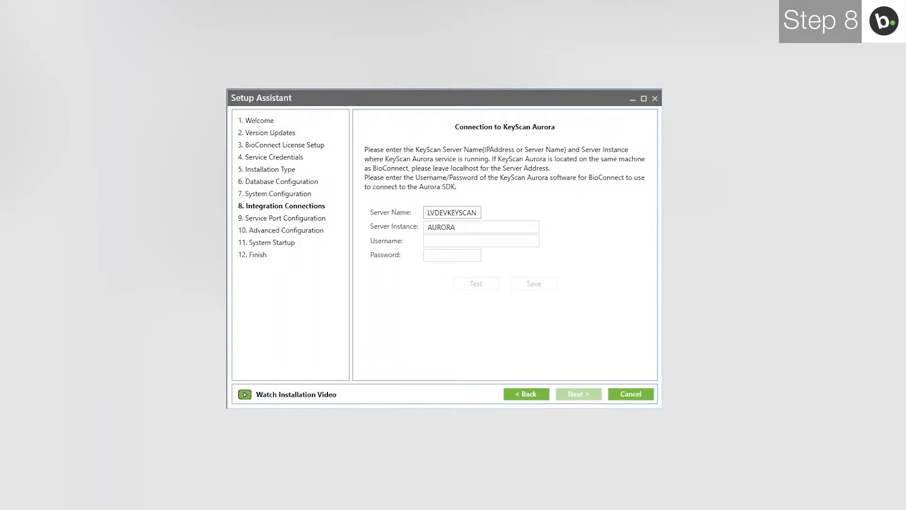
key(Tab)
key(Tab)
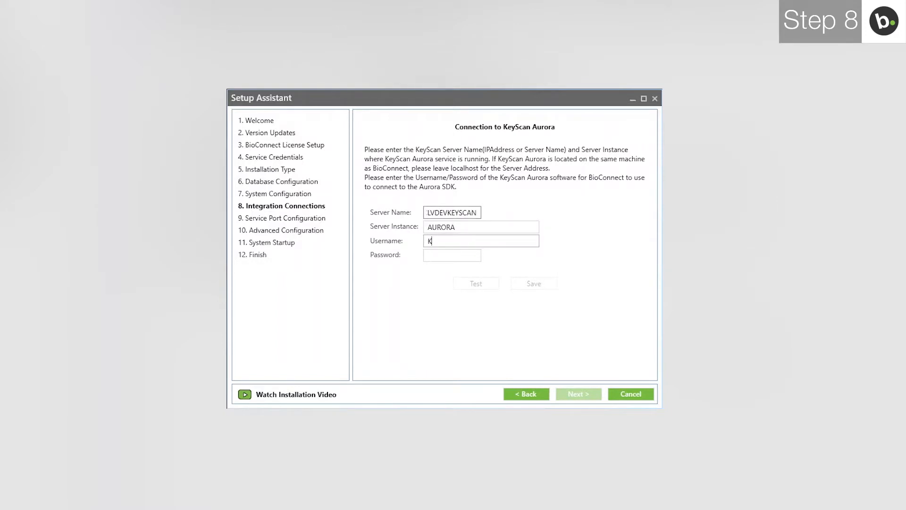
key(Tab)
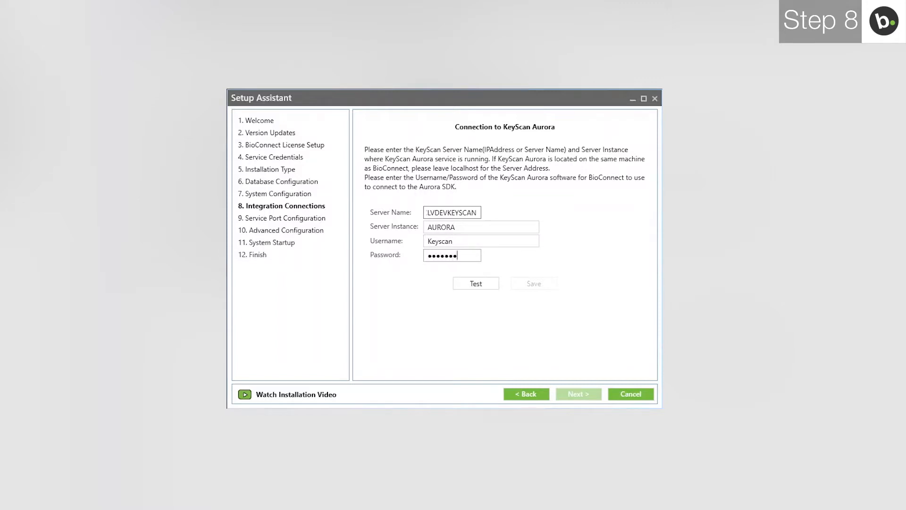
- Test the Aurora connection past the version warning, save the settings, and continue to port configuration
click(471, 285)
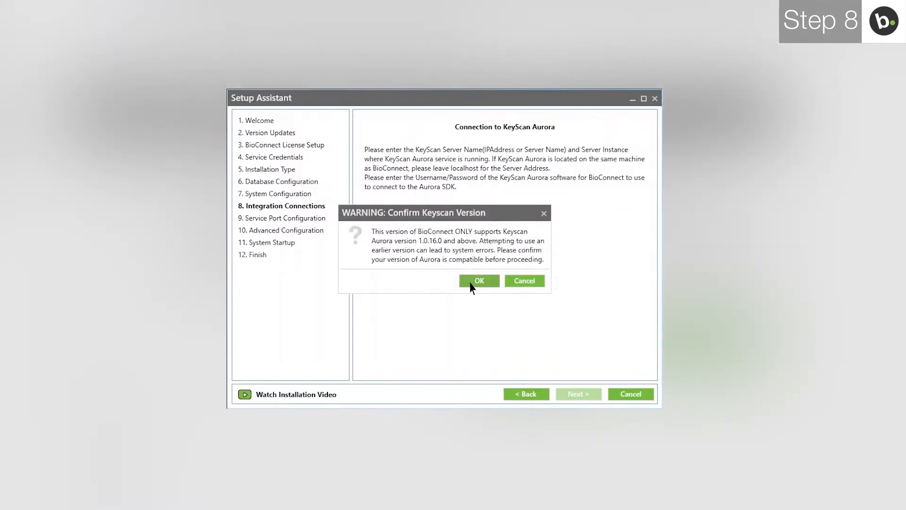
click(470, 284)
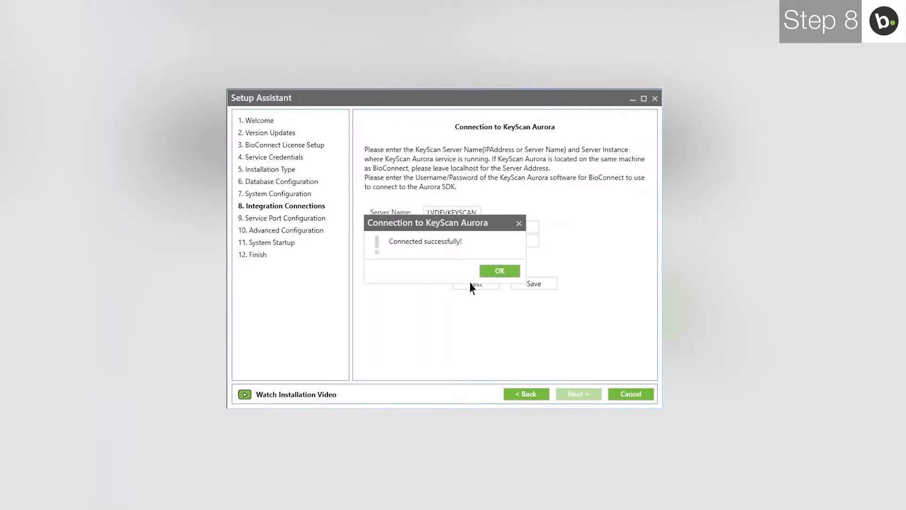
click(500, 272)
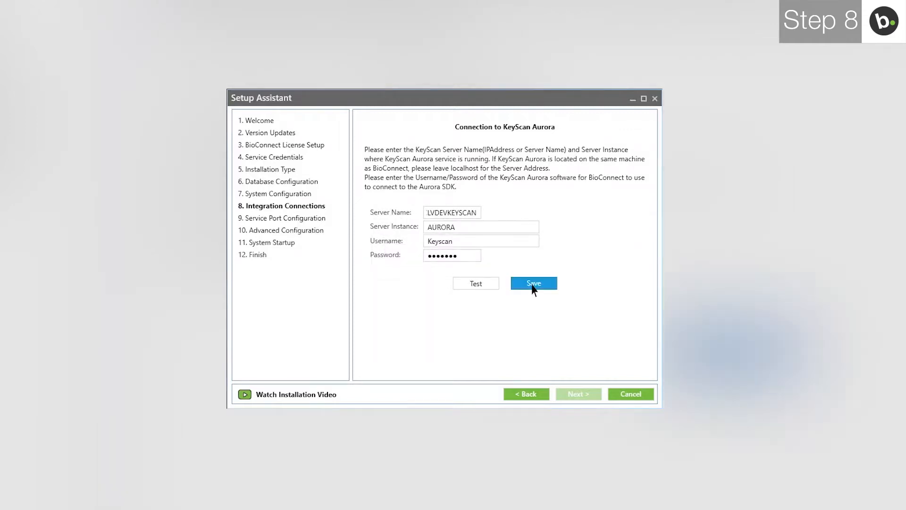
click(532, 285)
click(522, 274)
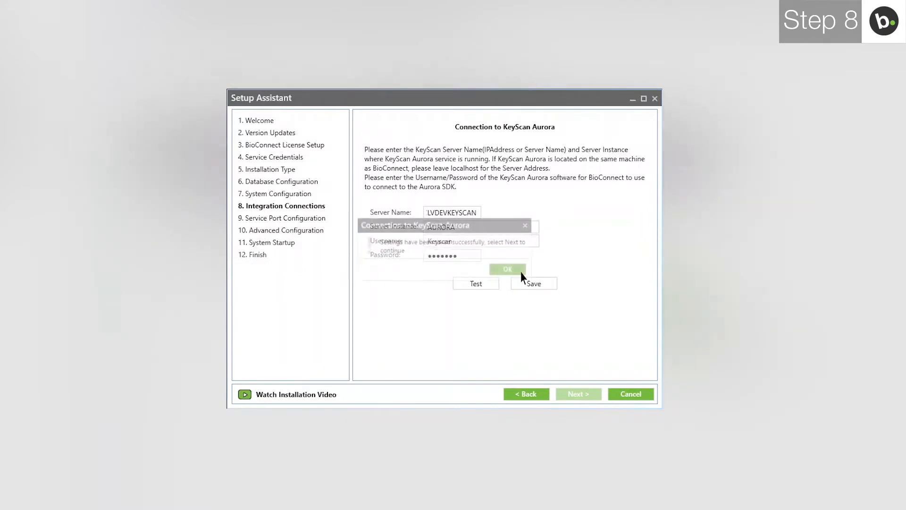
click(576, 394)
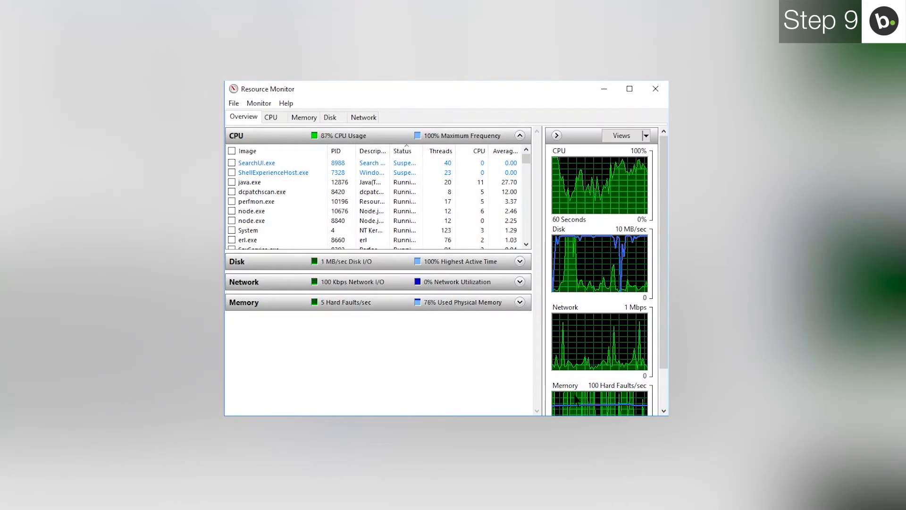
- List Resource Monitor's listening network ports to find which process holds port 51212
click(364, 118)
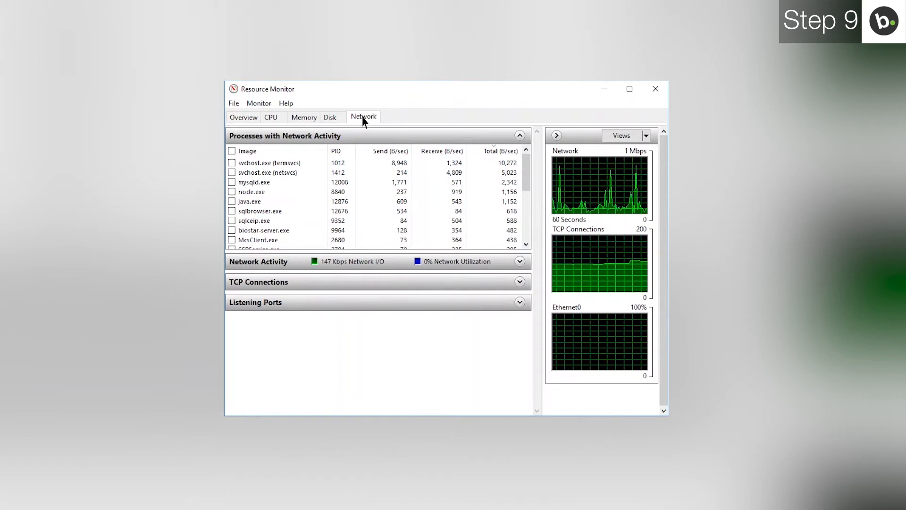
click(365, 303)
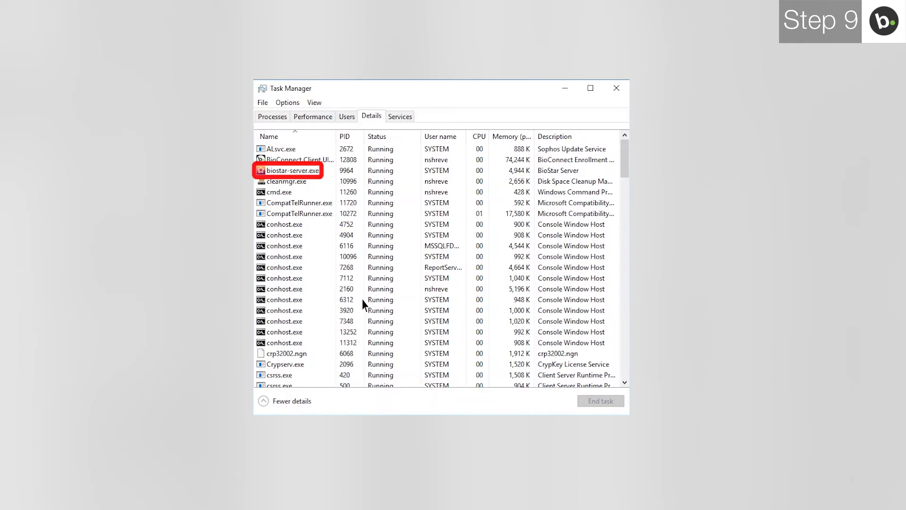
- End the biostar-server.exe process that was holding port 51212
click(311, 173)
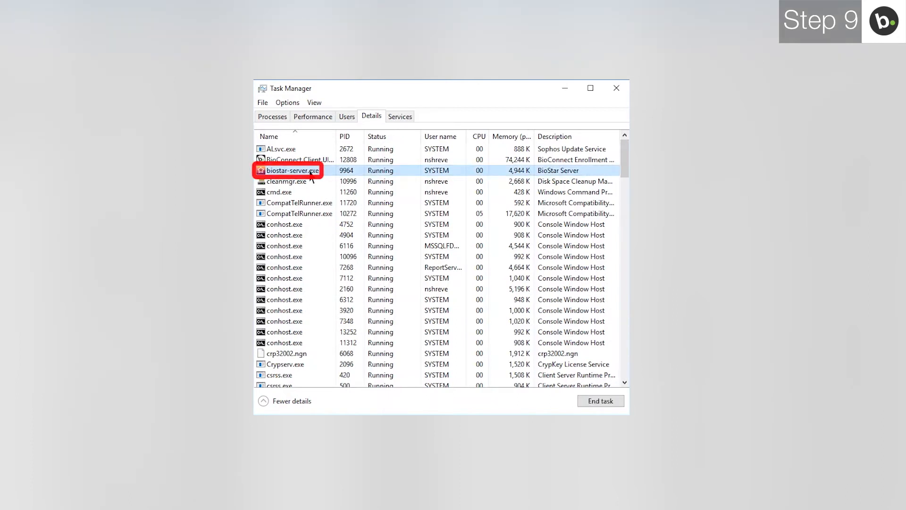
click(600, 401)
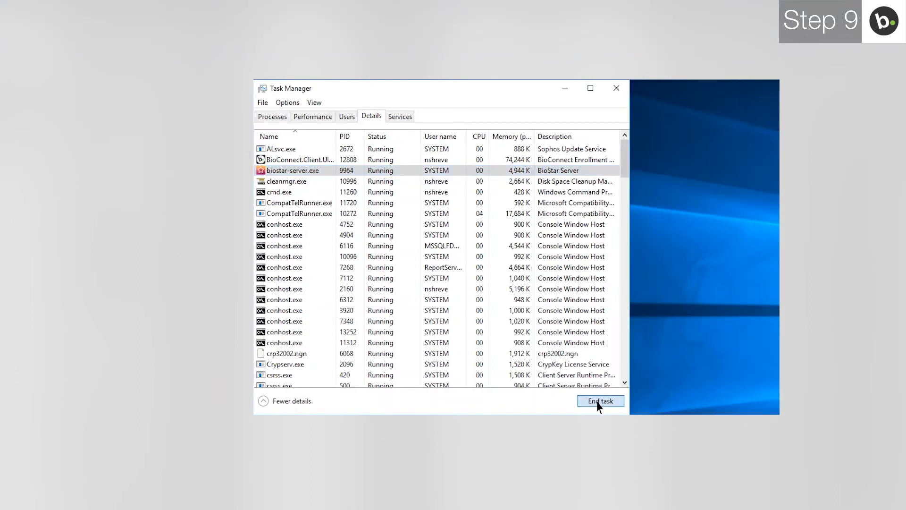
click(689, 314)
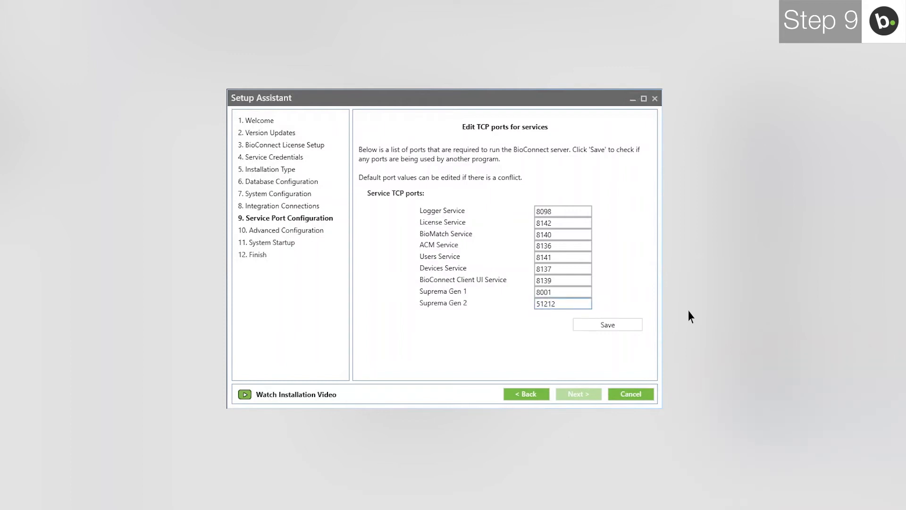
- Recheck and save the service port list with 51212 now free, then continue to Advanced Configuration
click(604, 325)
click(605, 326)
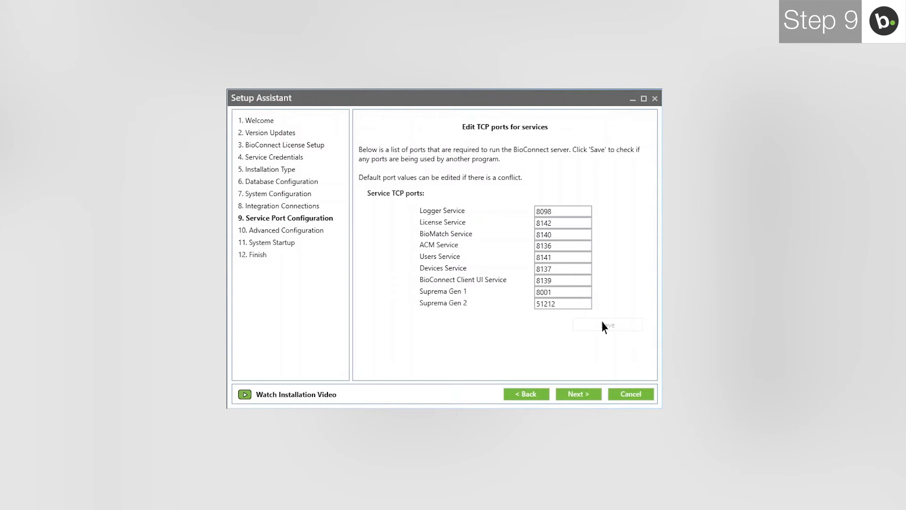
click(591, 395)
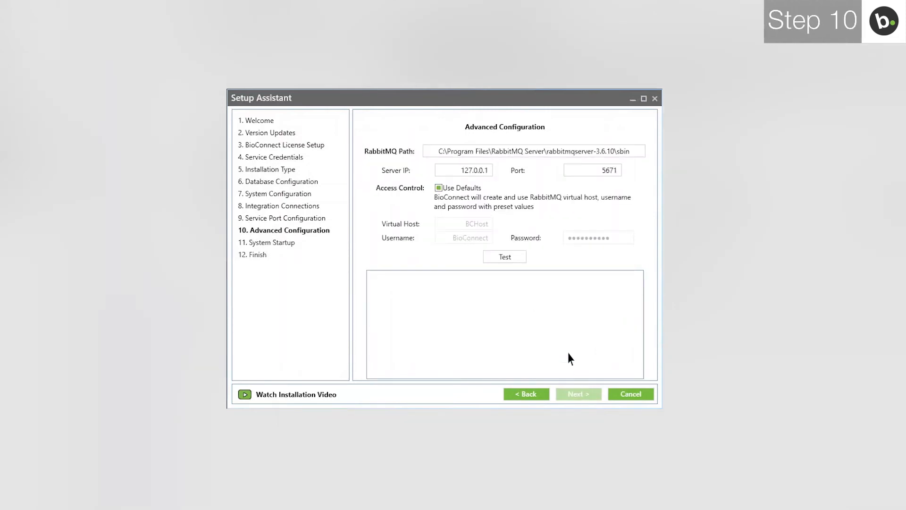
- Replace the RabbitMQ server IP 127.0.0.1 with 10.0.60.133 and confirm the connection test succeeds
click(465, 174)
key(Delete)
key(Delete)
key(Delete)
key(Delete)
key(Delete)
key(Delete)
key(Delete)
key(Delete)
key(Delete)
text(10.0.60.133)
click(498, 258)
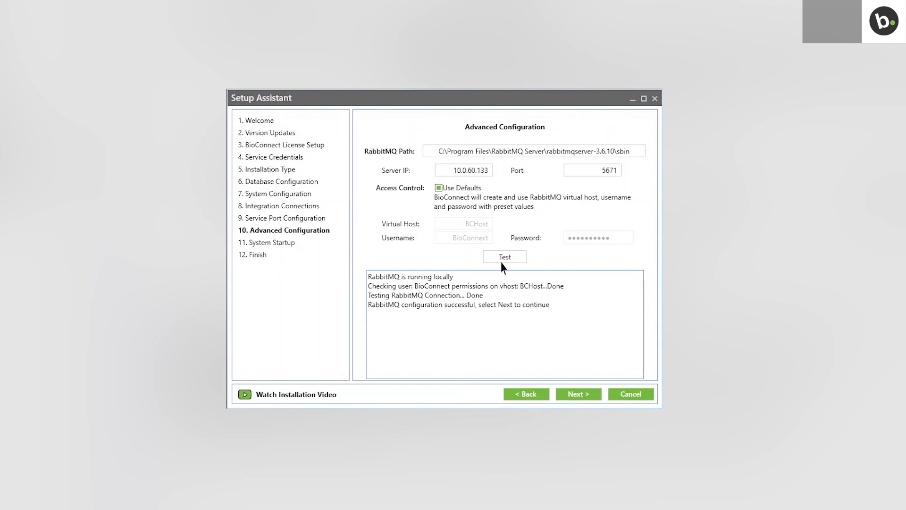
click(576, 396)
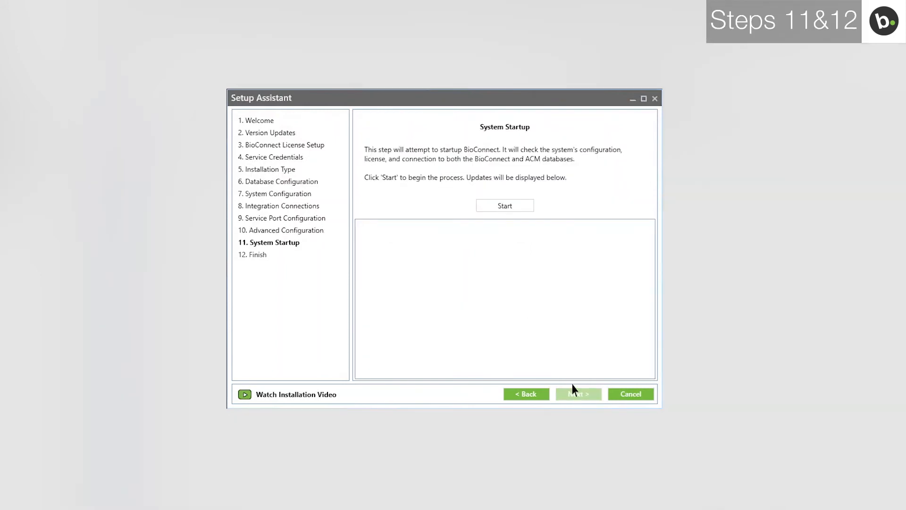
- Start the BioConnect services and finish the Setup Assistant to launch the client
click(515, 206)
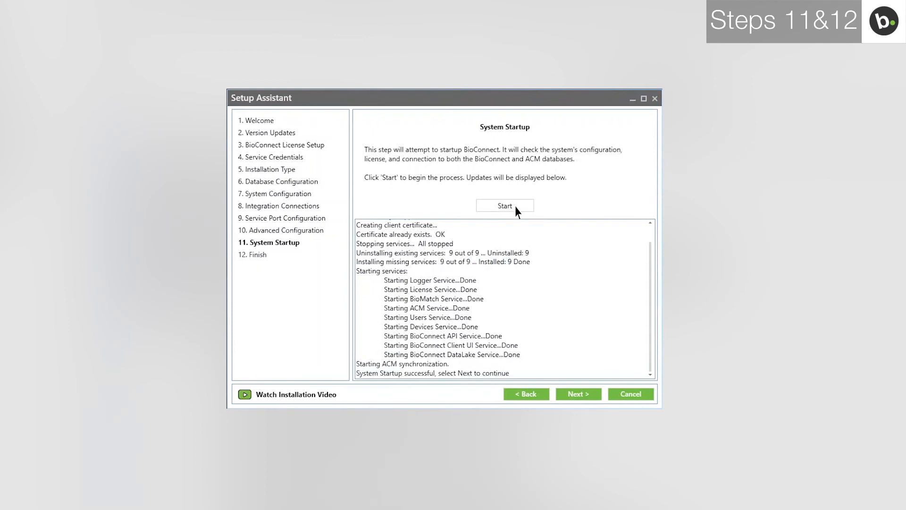
click(568, 397)
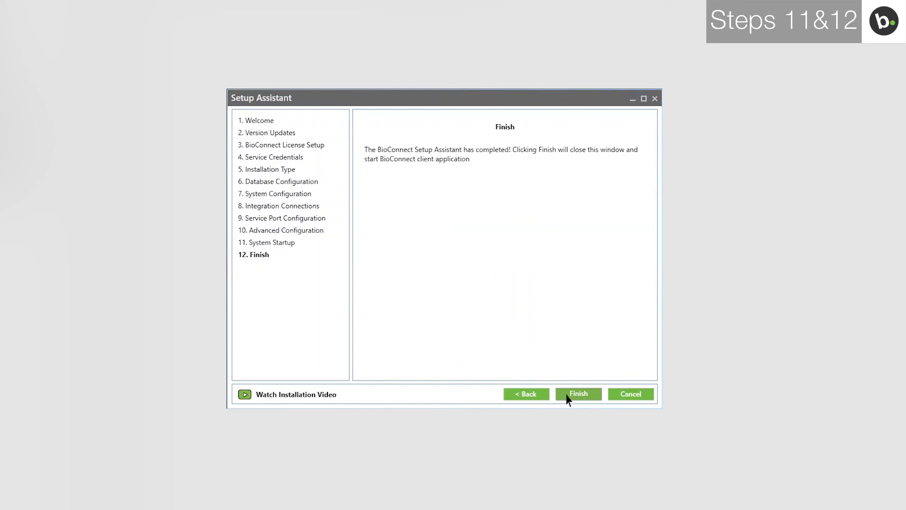
click(578, 394)
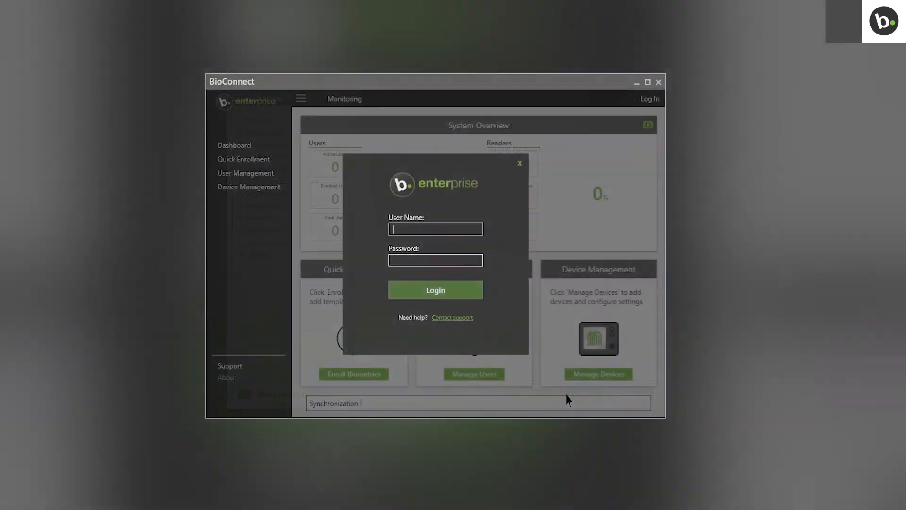
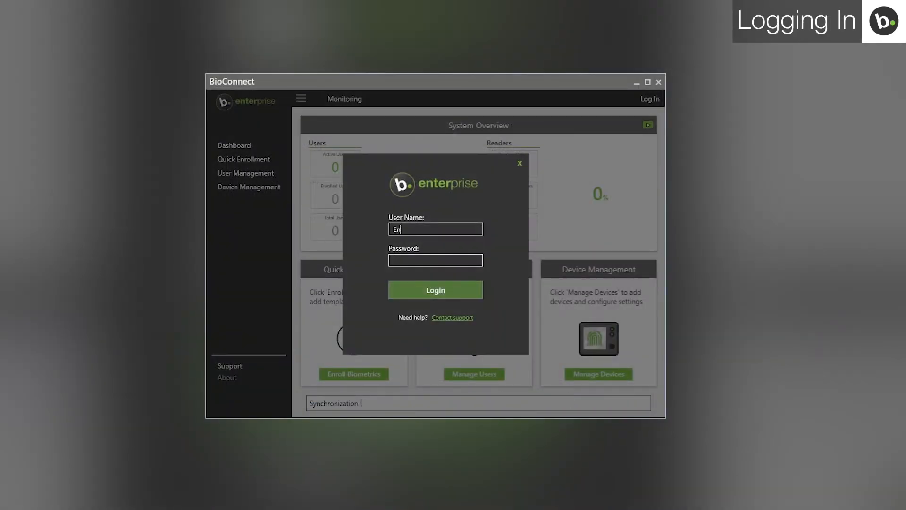
- Enter the account user name and password in the BioConnect client login
key(Tab)
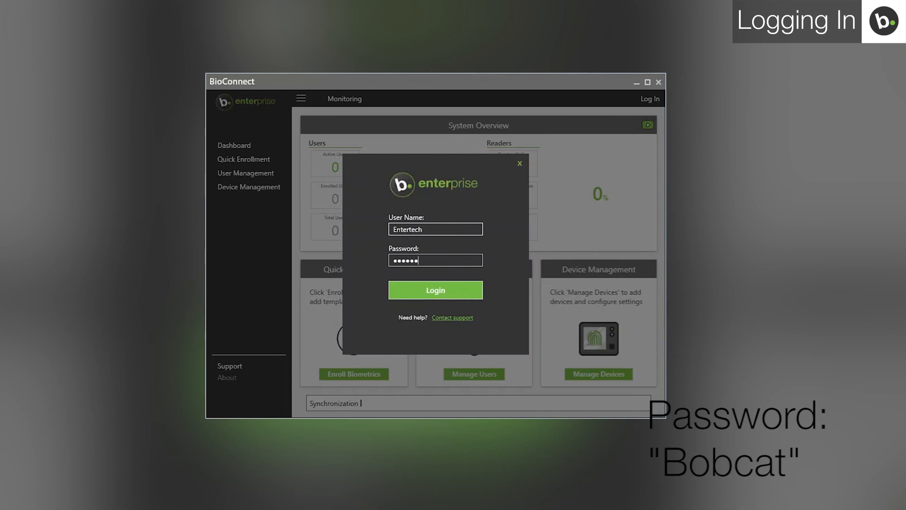